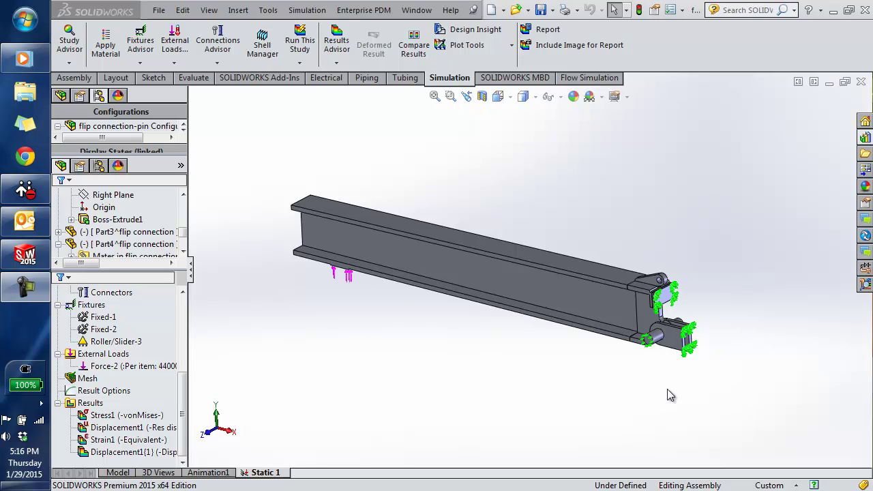
- Examine the beam assembly's fixtures at the pinned connection end and the force load near the free end
scroll(683, 347, down, 10)
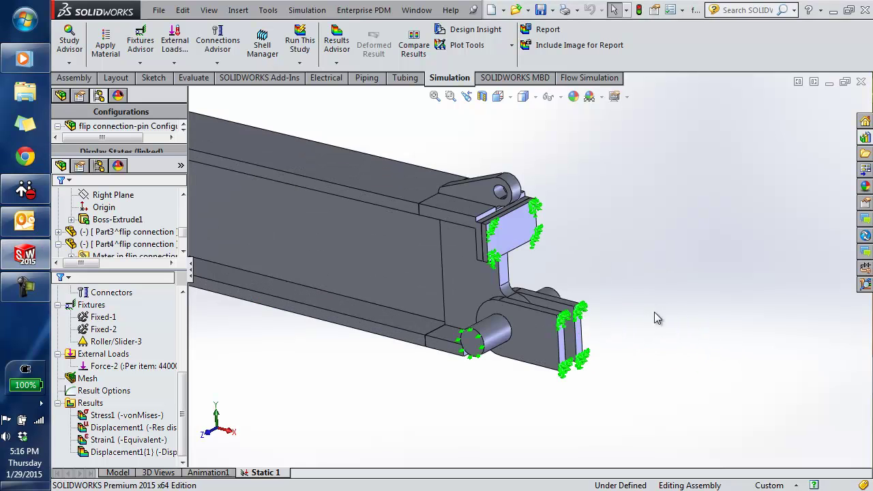
scroll(503, 240, up, 6)
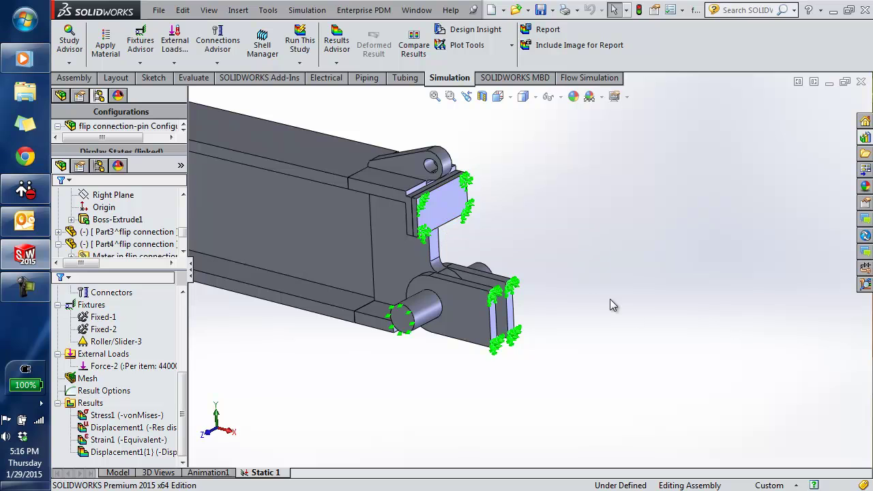
scroll(609, 298, up, 6)
scroll(293, 304, down, 6)
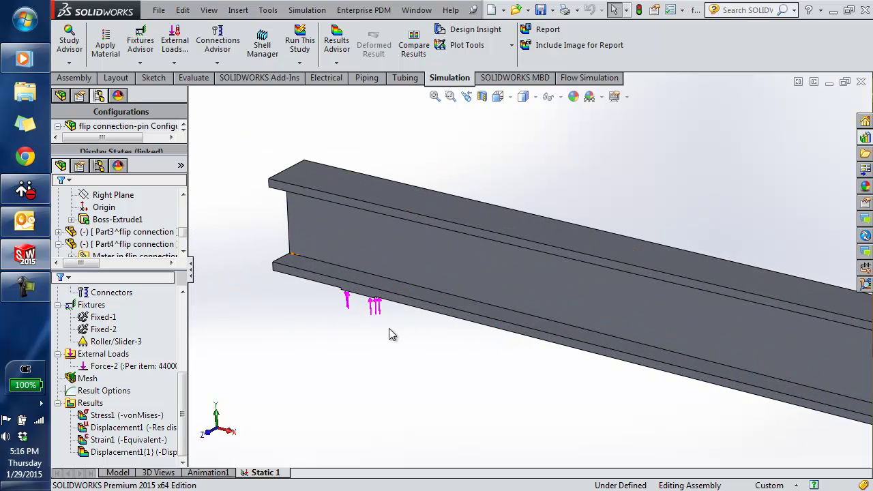
scroll(573, 394, up, 3)
scroll(572, 393, up, 2)
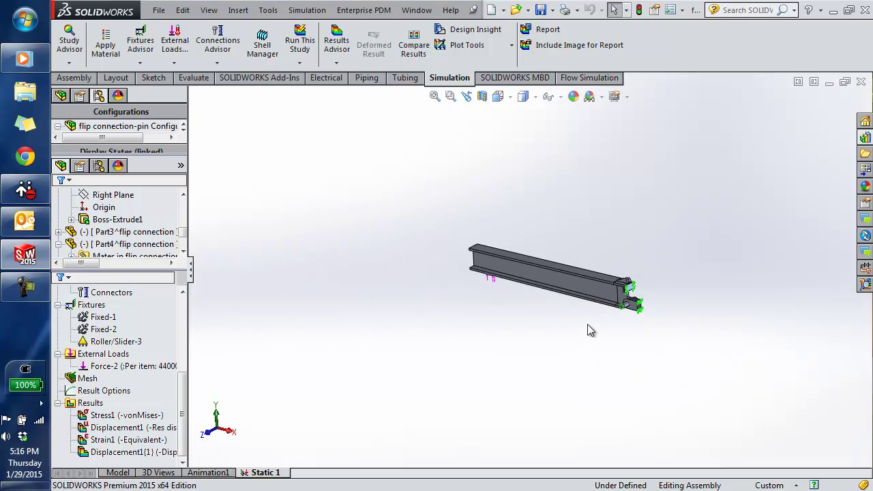
scroll(588, 310, down, 3)
scroll(654, 228, down, 3)
scroll(672, 246, down, 3)
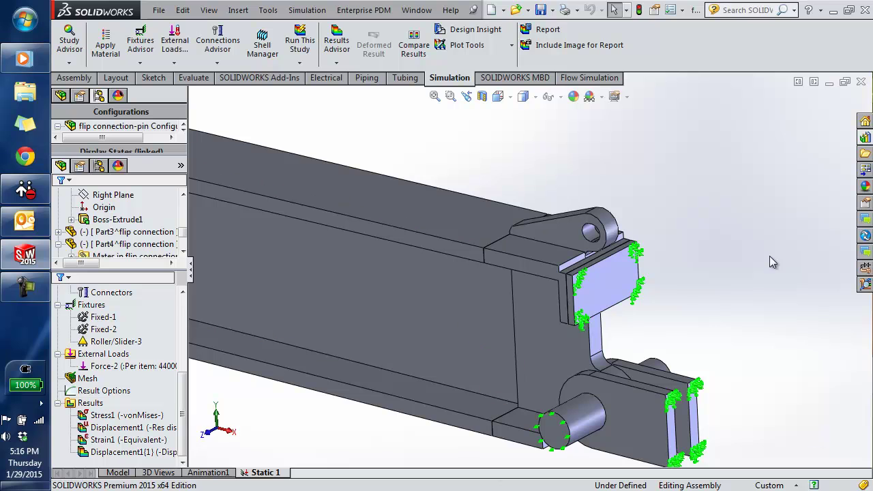
key(f)
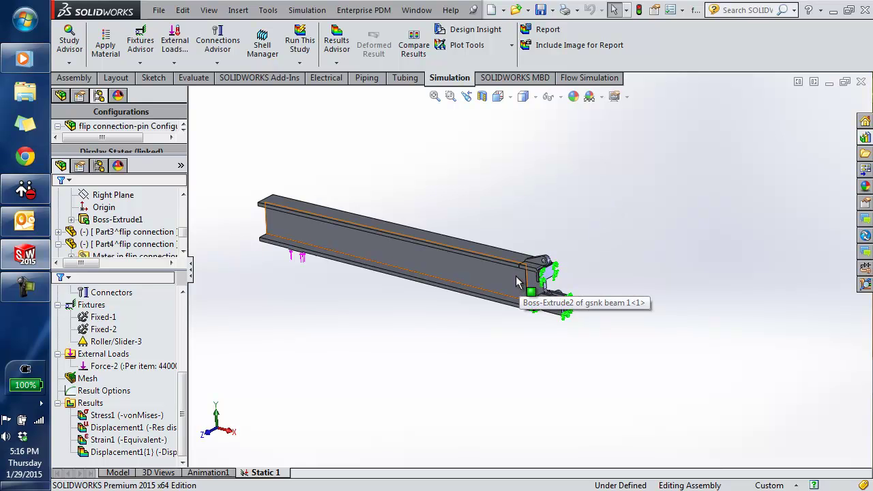
scroll(424, 303, down, 2)
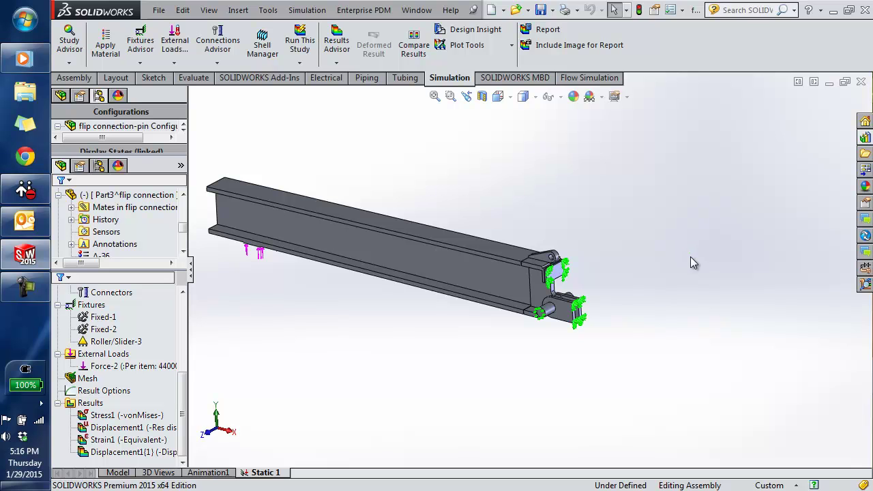
scroll(473, 288, down, 3)
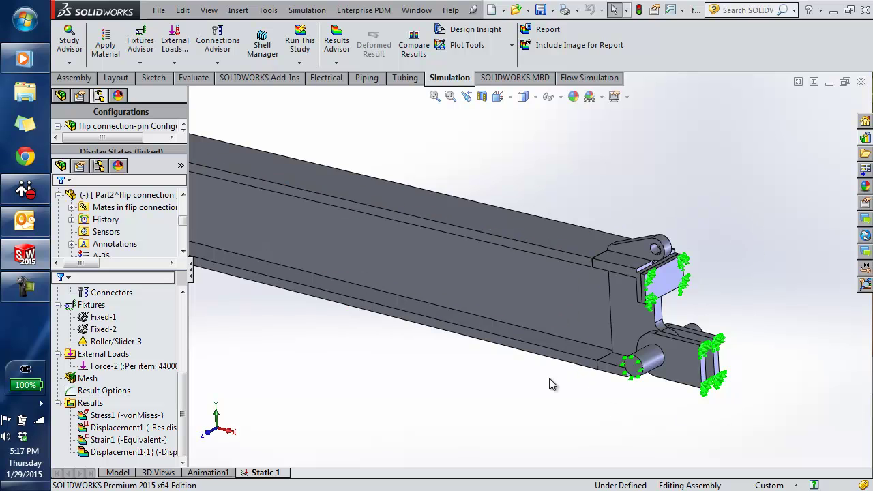
- Explode the assembly using ExplView2 of the Default configuration and fit the whole model in view
click(136, 416)
click(115, 126)
drag(118, 158, 128, 218)
click(129, 139)
click(71, 138)
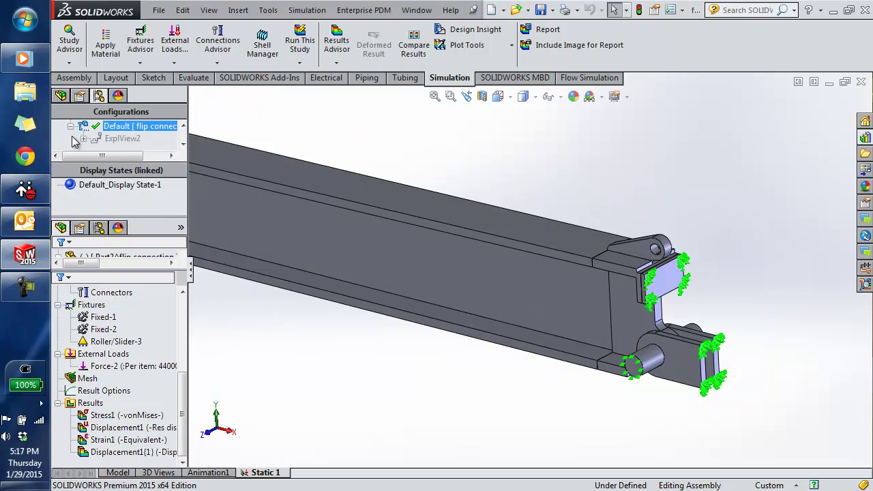
right_click(123, 139)
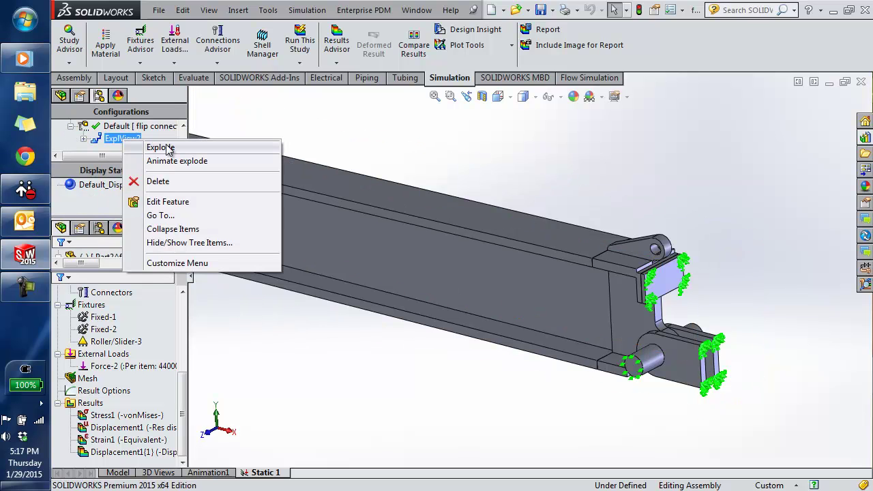
click(168, 148)
click(533, 150)
key(f)
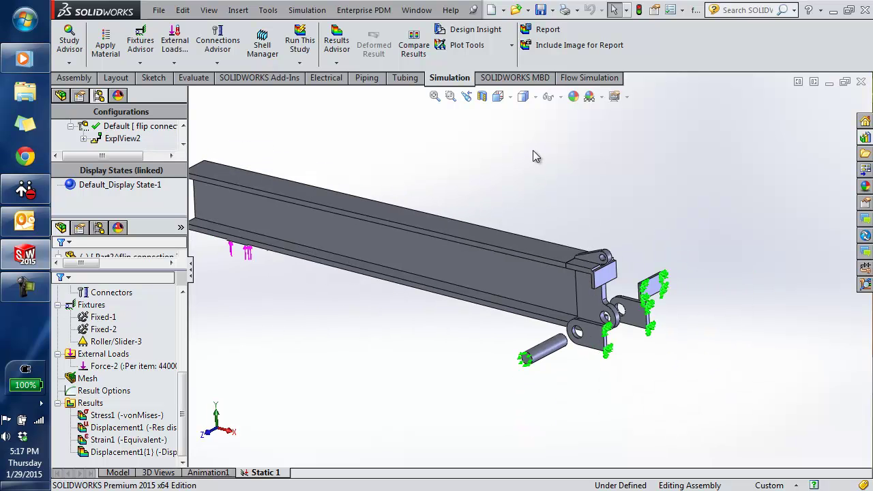
- Hide the simulation symbols and display the Stress1 von Mises plot, inspecting the stress around the pin holes
click(560, 97)
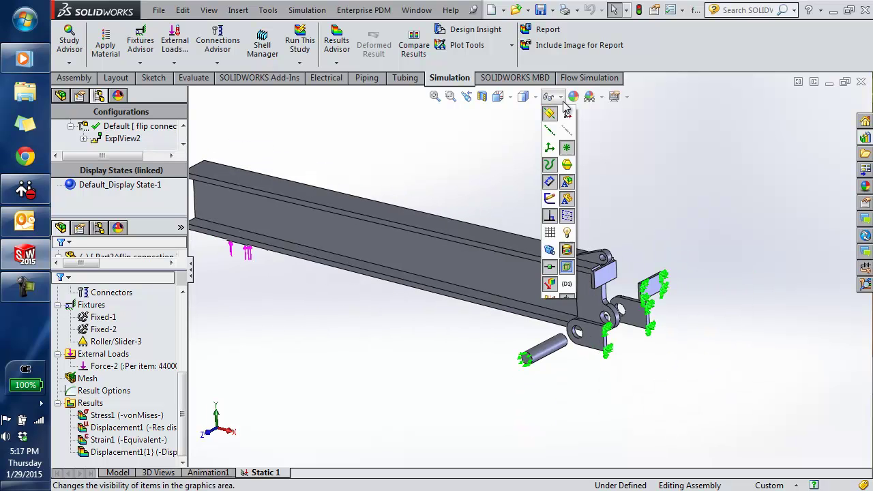
click(546, 265)
double_click(166, 415)
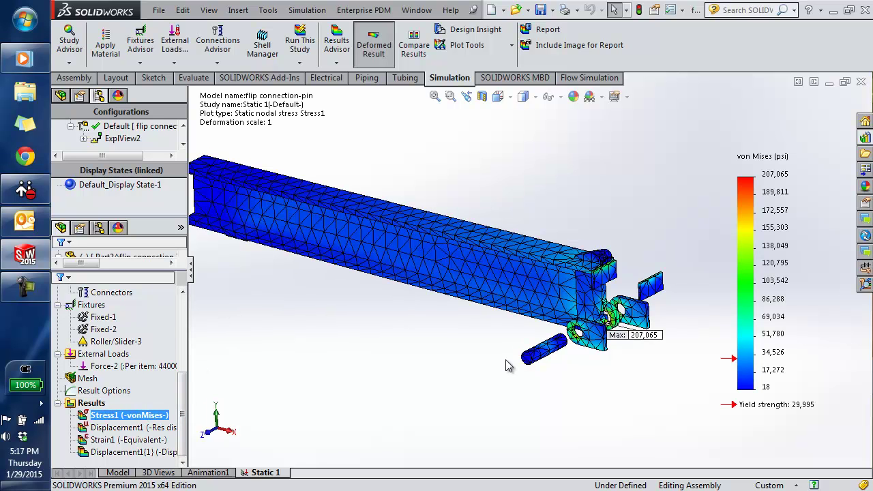
scroll(556, 275, down, 5)
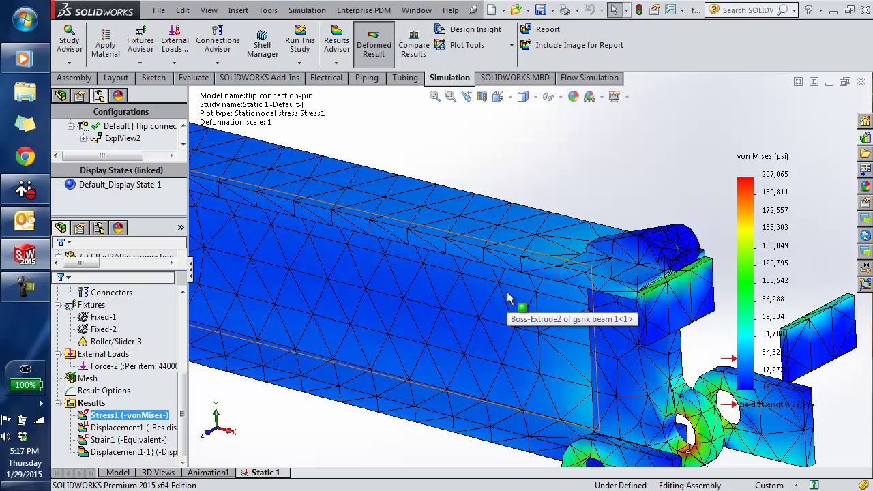
scroll(516, 306, up, 4)
scroll(604, 367, down, 2)
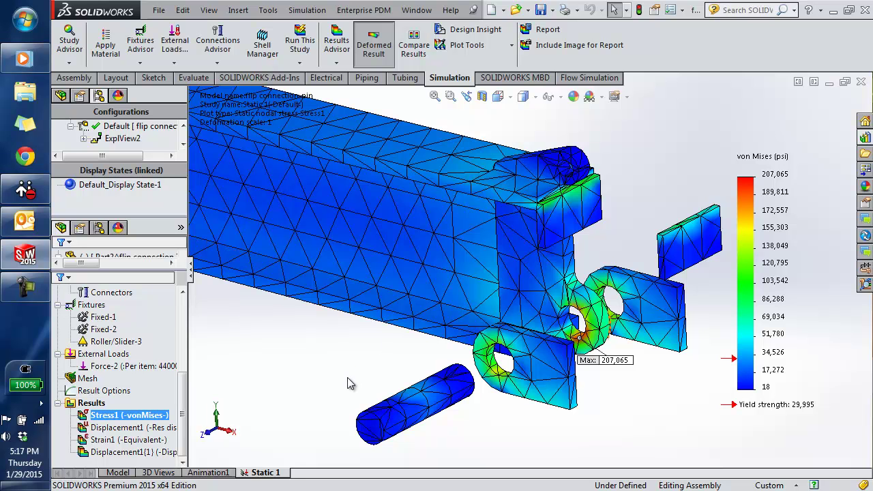
scroll(617, 374, down, 3)
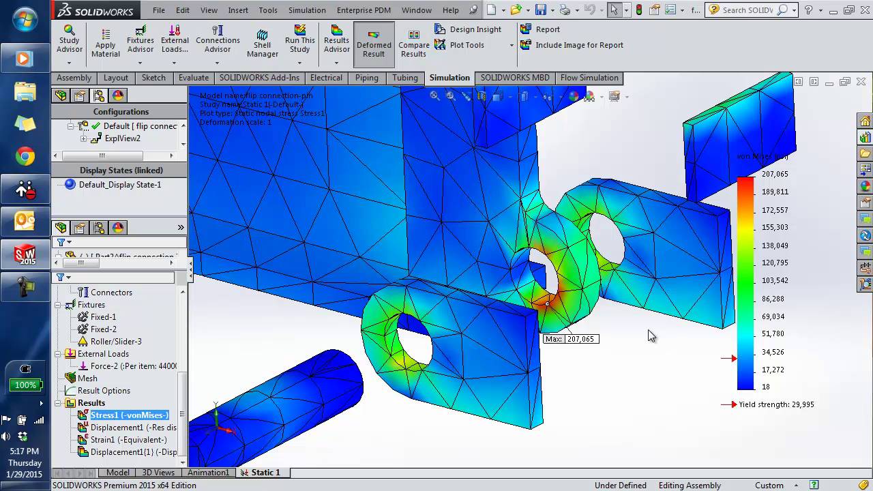
scroll(540, 268, down, 2)
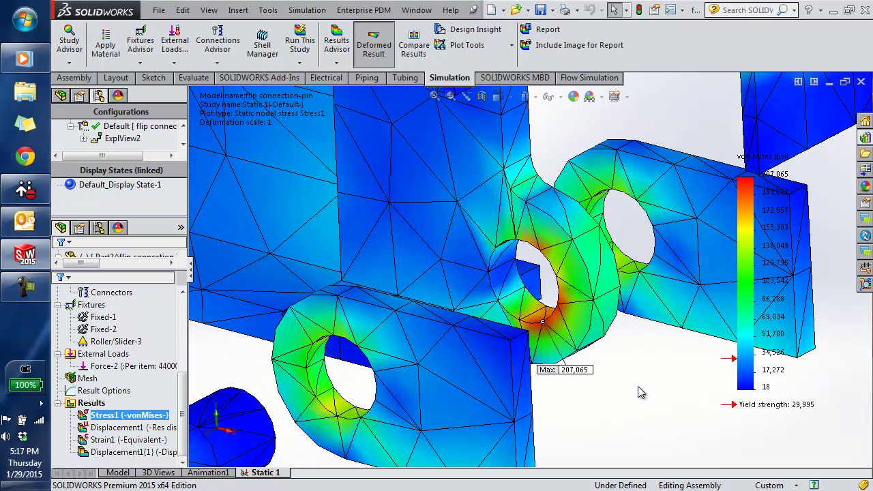
key(f)
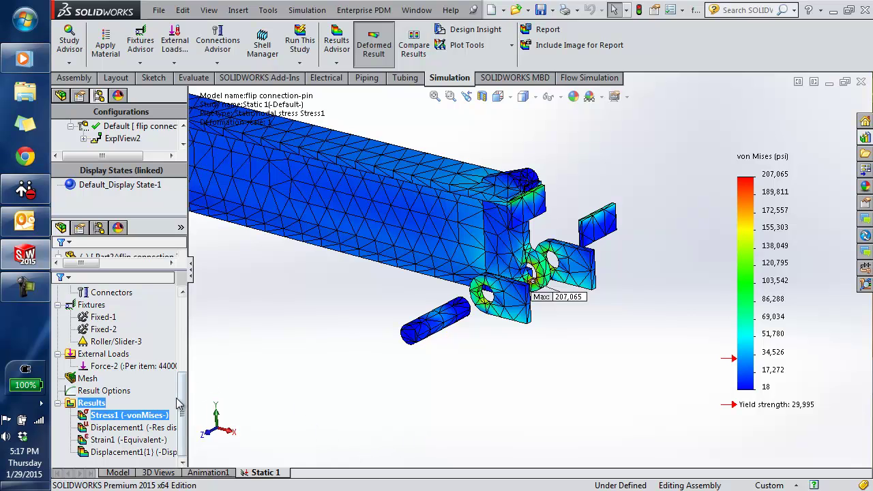
- Start a submodeling study from the Static 1 study and accept the submodeling information
drag(182, 406, 186, 304)
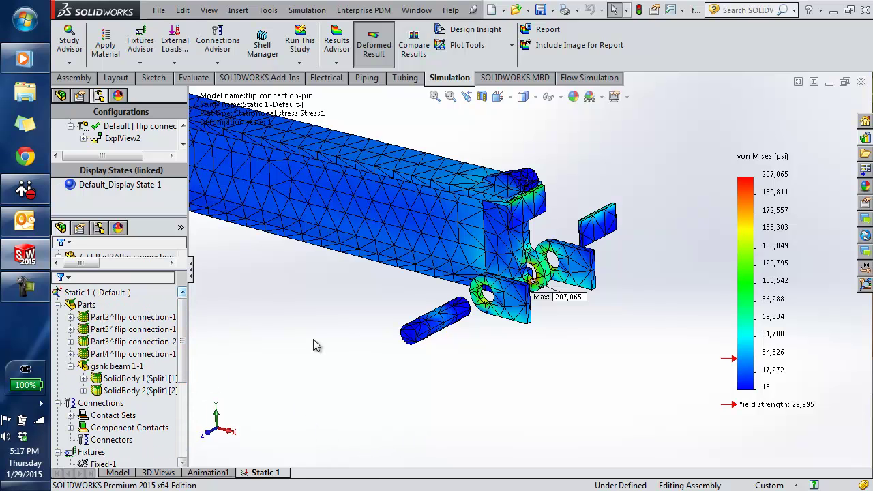
click(79, 293)
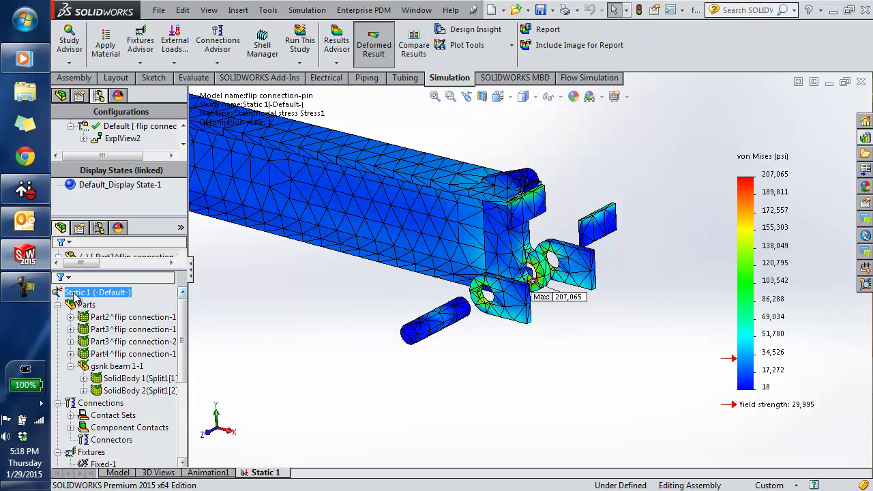
right_click(77, 297)
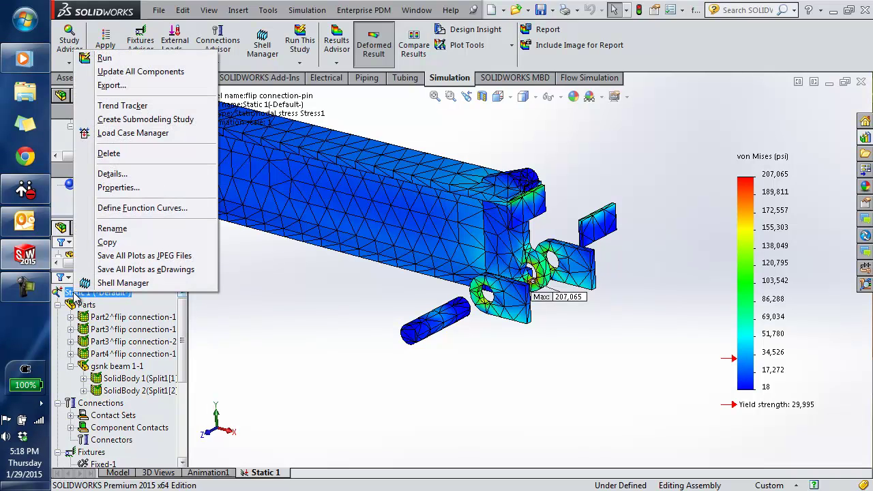
click(163, 121)
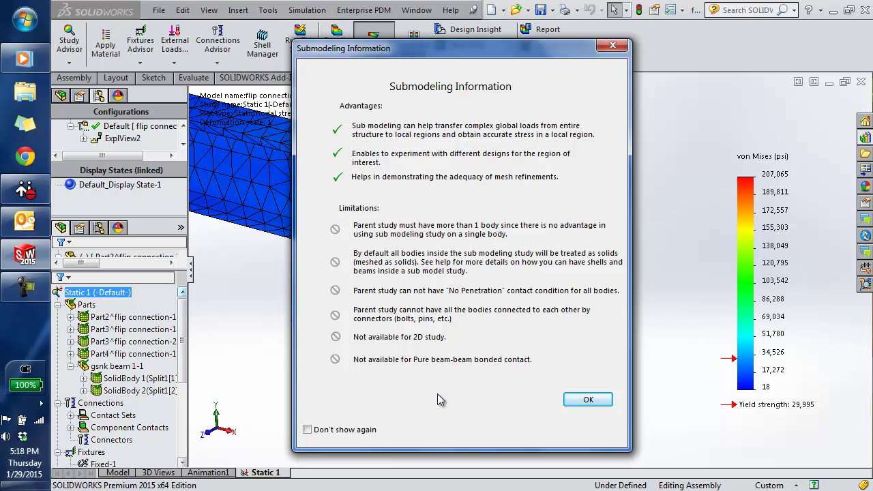
click(588, 401)
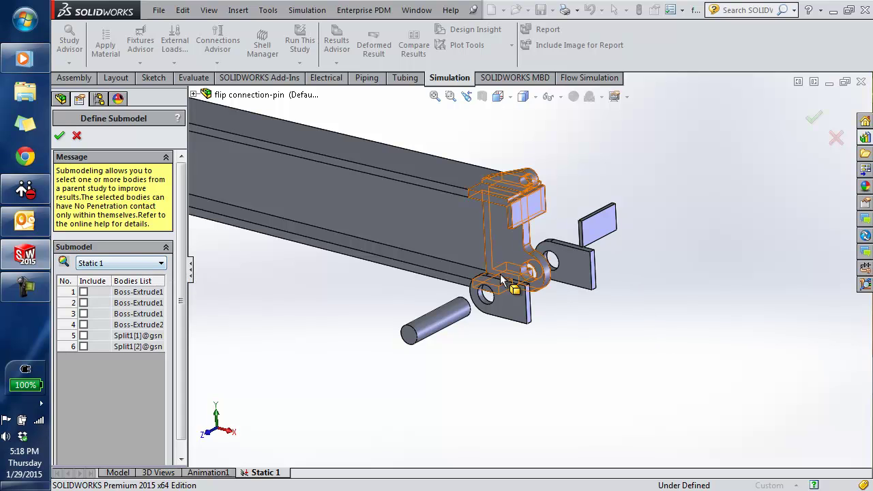
- Include the split beam end, the pin, both pin lugs and the small rectangular plate, and create the submodel
click(523, 254)
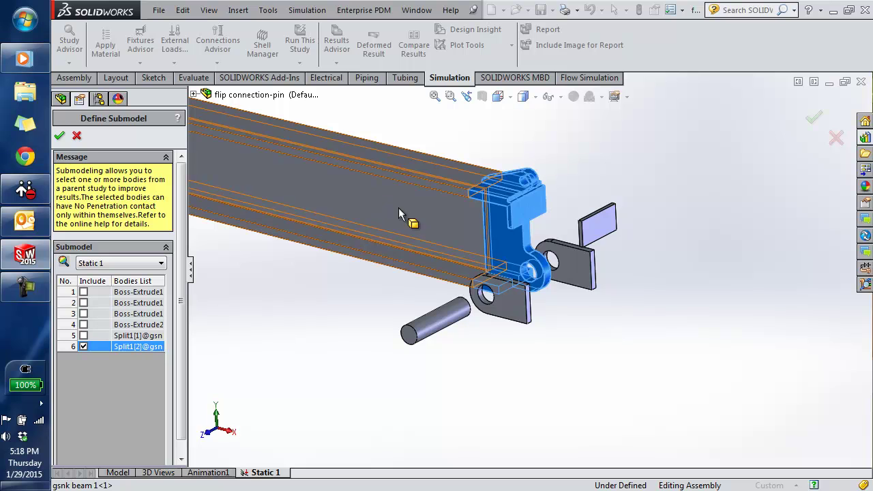
click(443, 317)
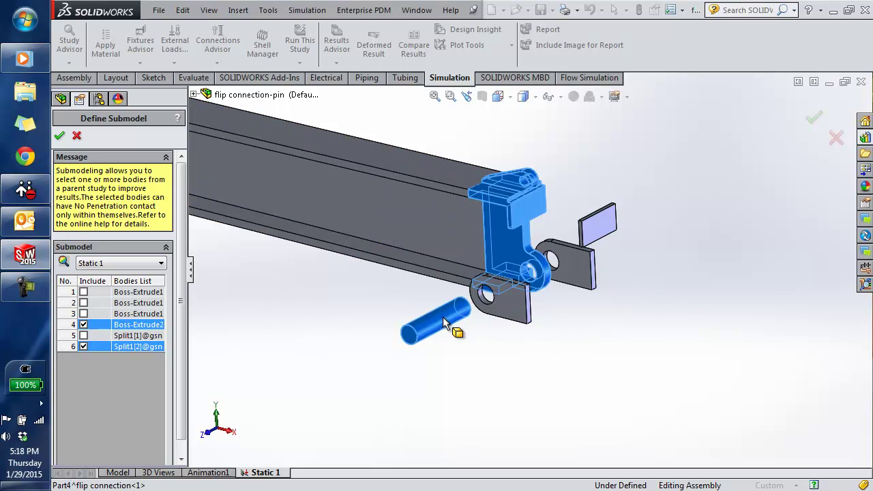
click(518, 315)
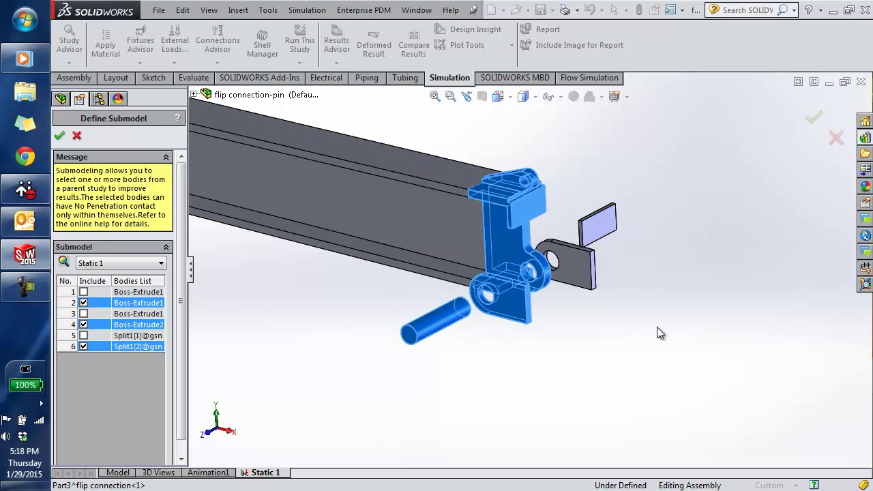
click(585, 275)
click(606, 232)
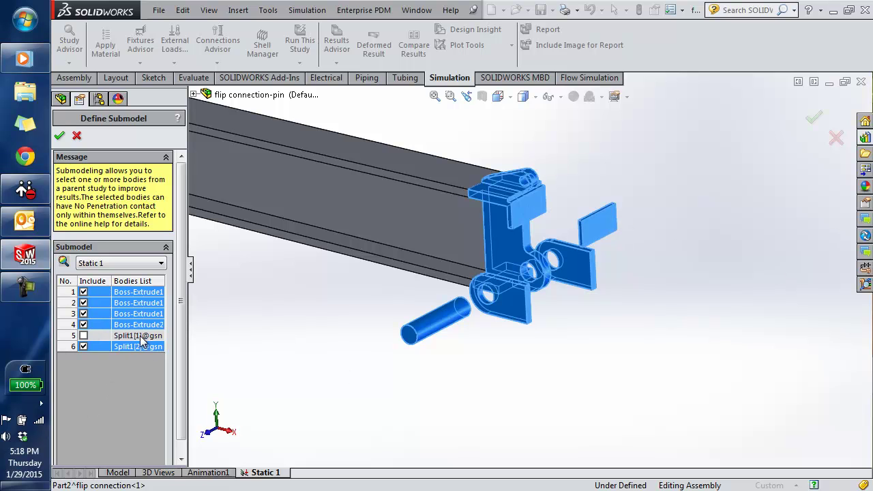
click(813, 120)
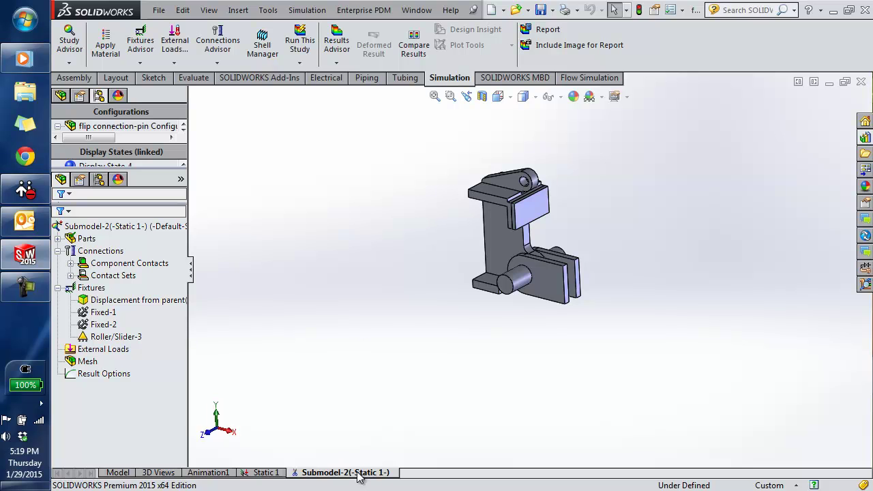
- Review the submodel study's parts and its derived submodel configuration, then return to the submodel study
click(58, 238)
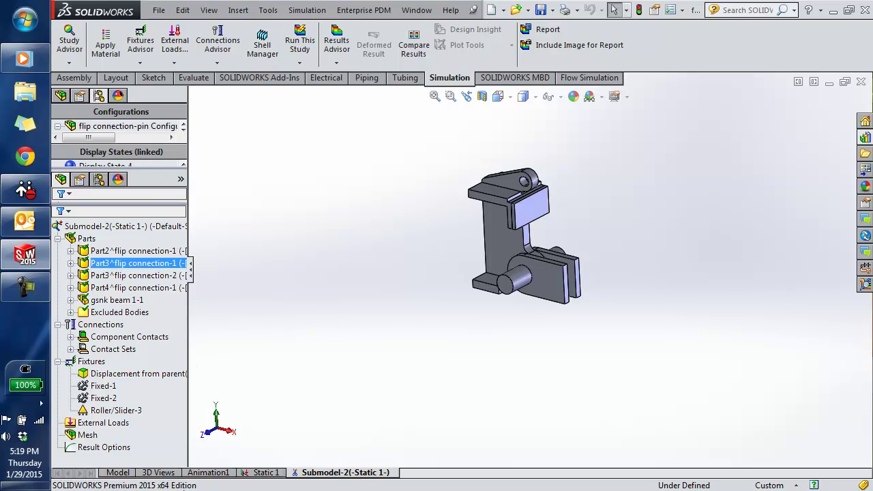
click(120, 473)
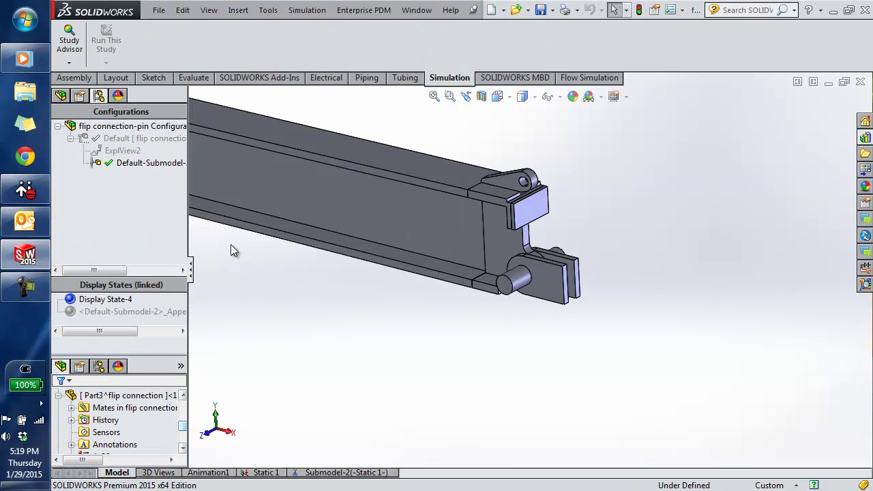
click(110, 167)
click(450, 363)
click(354, 473)
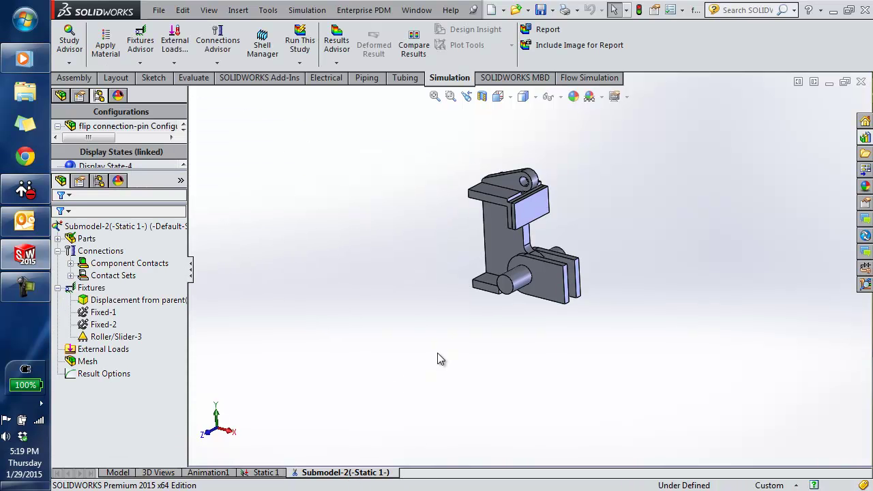
- Inspect the submodel's global component contact and its contact sets, highlighting Contact Set-2 on the model
click(71, 264)
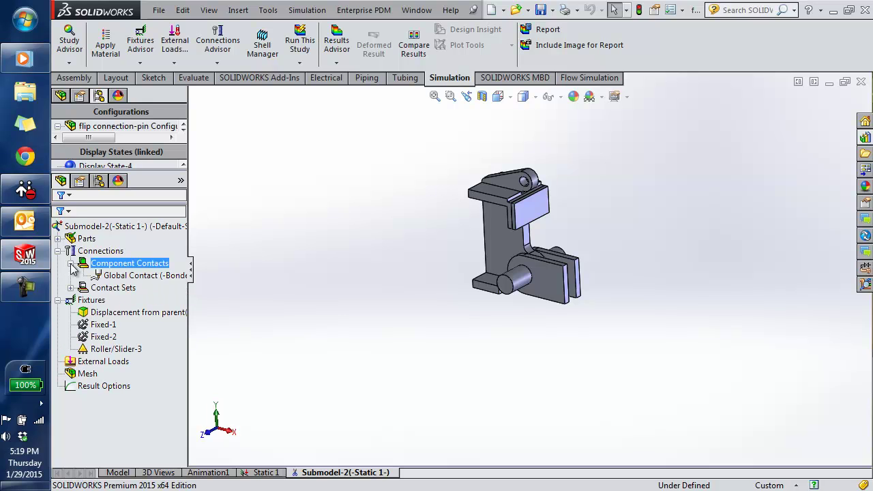
click(116, 278)
click(359, 351)
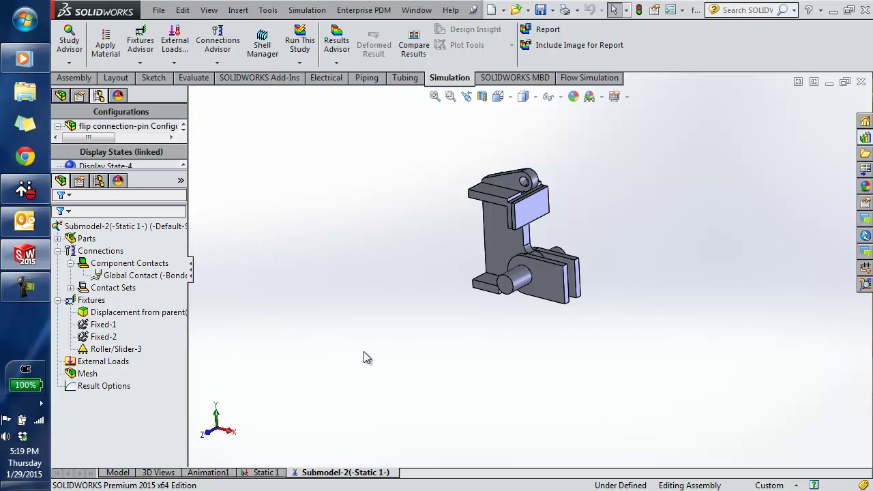
click(71, 288)
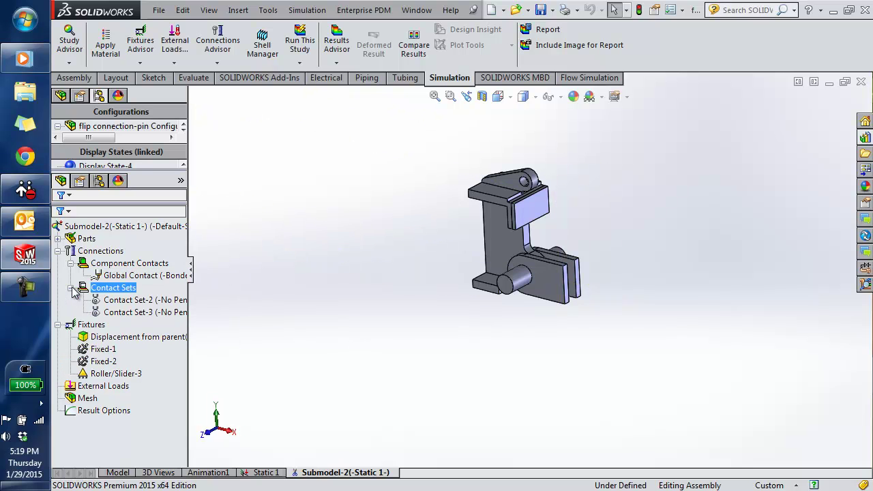
click(137, 300)
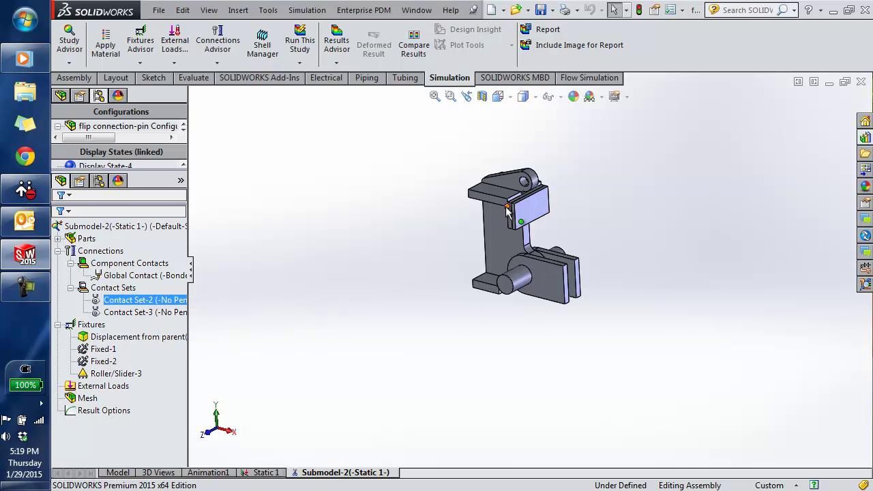
- Examine the contact faces between the small rectangular plate and the beam end, and check Contact Set-3
scroll(509, 208, down, 5)
scroll(566, 238, down, 3)
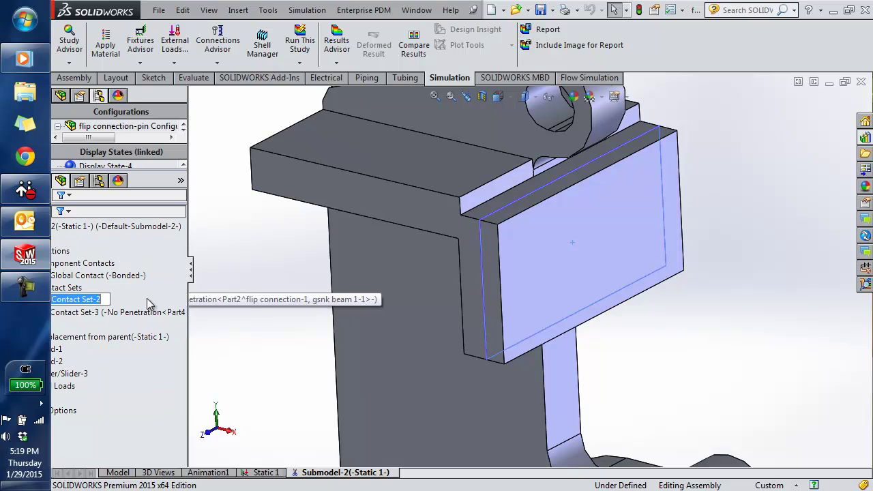
click(554, 264)
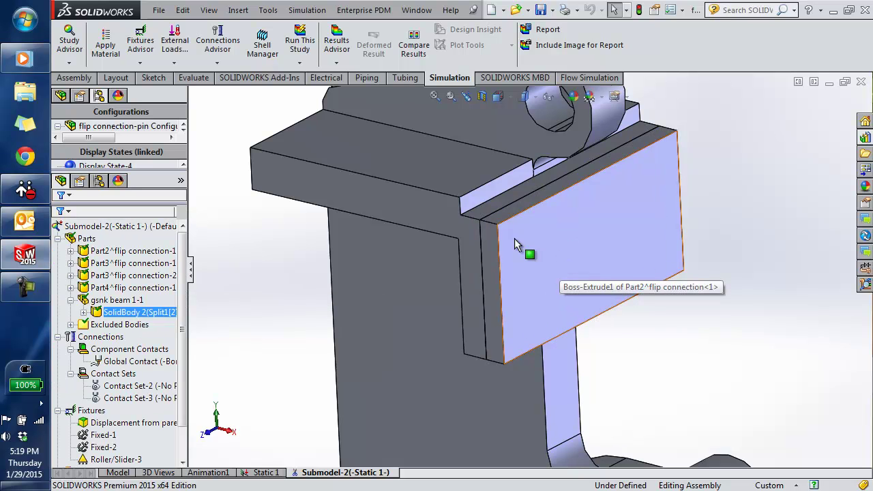
scroll(738, 339, up, 2)
scroll(738, 344, up, 2)
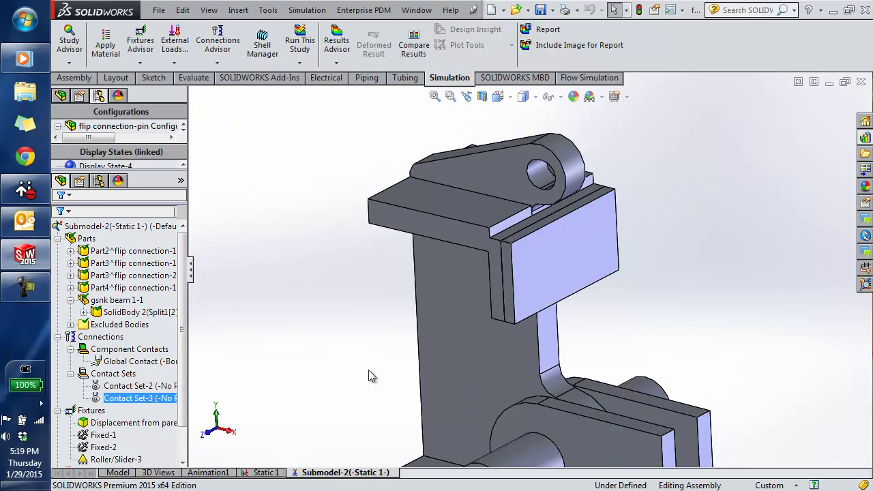
scroll(369, 370, up, 3)
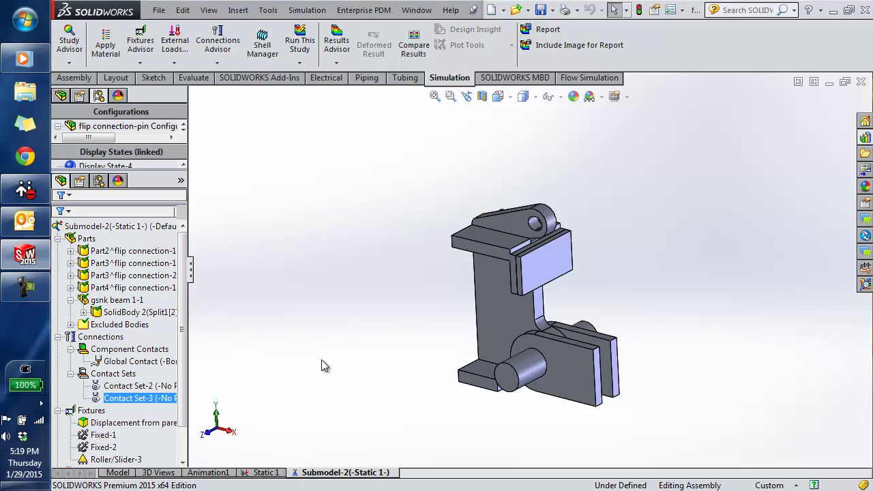
- Inspect the displacement-from-parent fixture on the cut face of the beam
scroll(189, 326, down, 1)
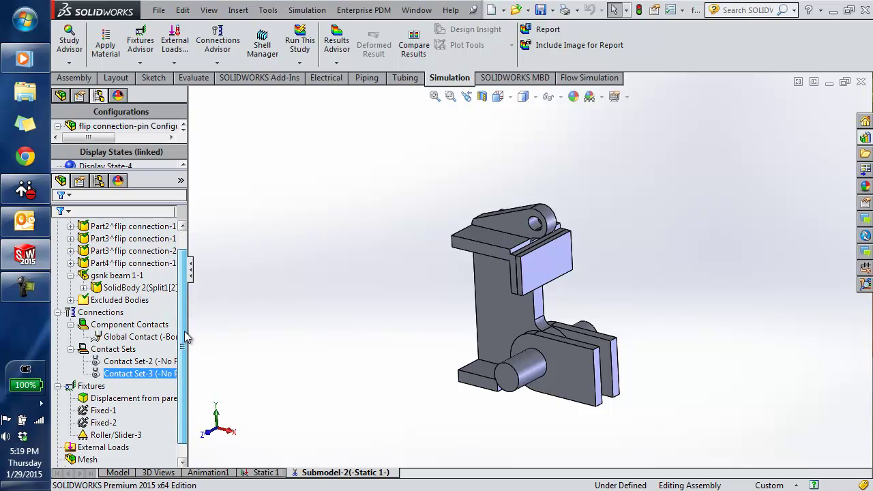
click(122, 387)
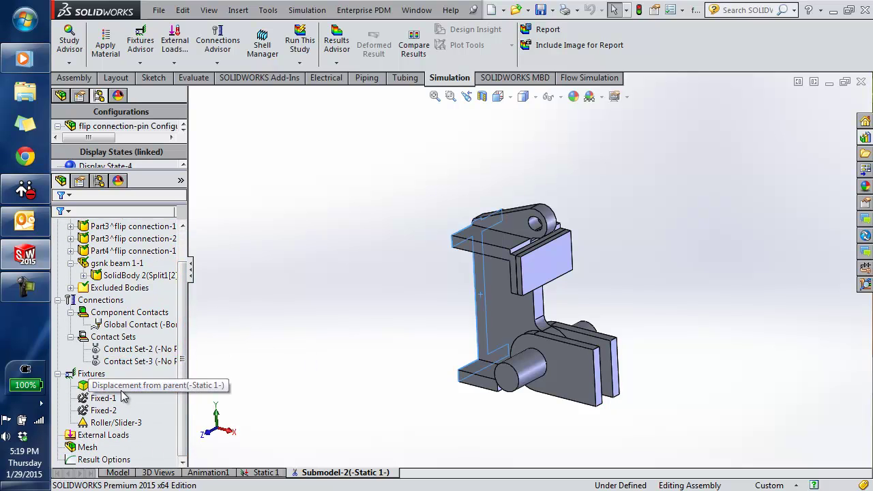
middle_drag(315, 369, 399, 396)
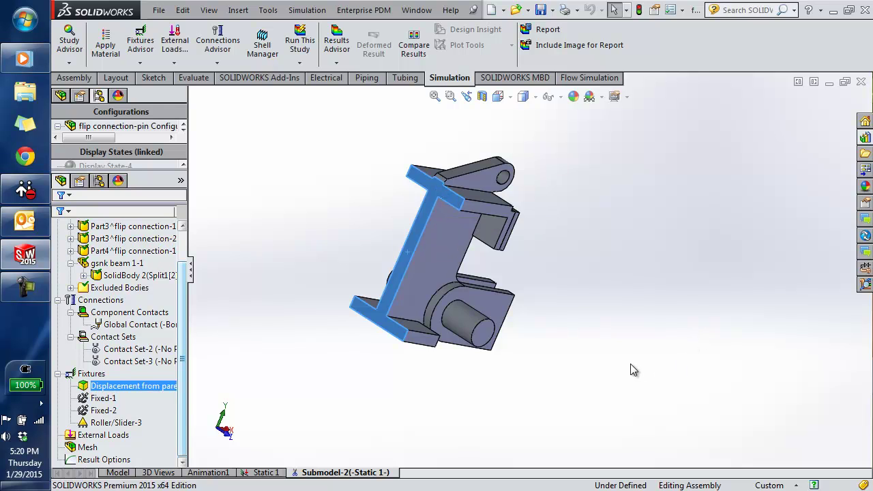
- Inspect the submodel's Fixed-1, Fixed-2 and Roller/Slider-3 fixtures and the faces they apply to
click(103, 397)
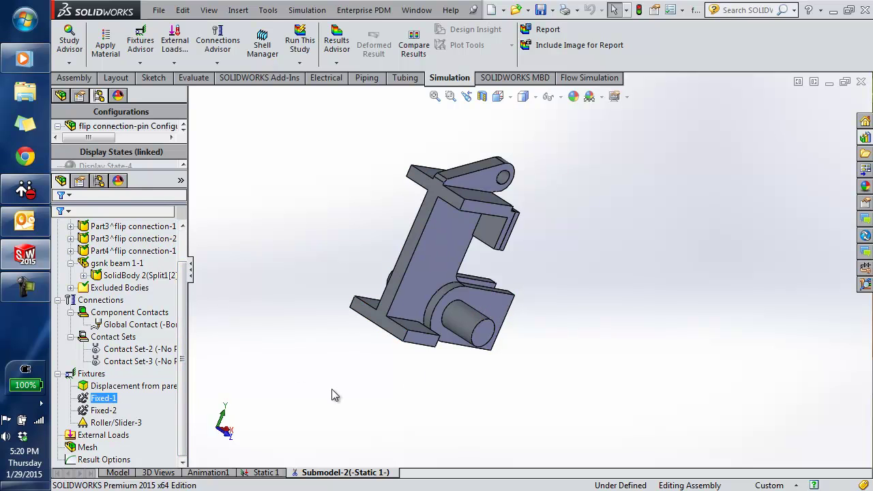
middle_drag(428, 414, 359, 398)
ctrl+click(103, 411)
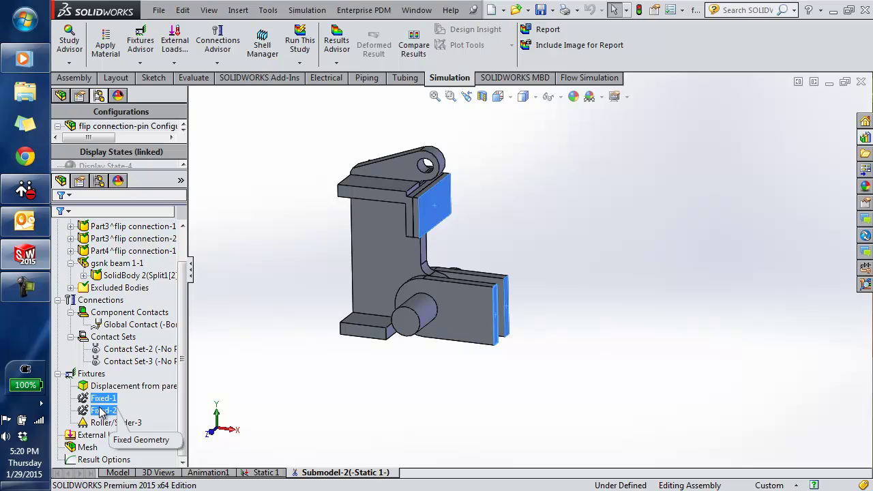
click(101, 411)
click(103, 399)
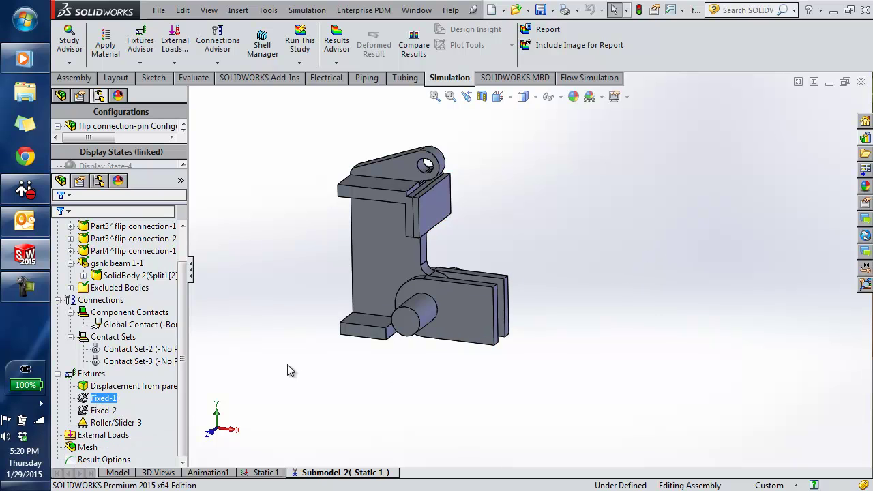
click(116, 423)
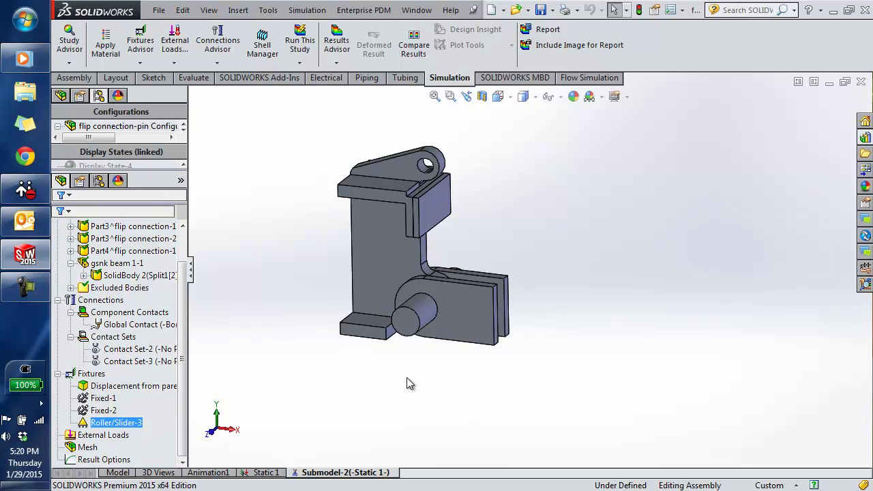
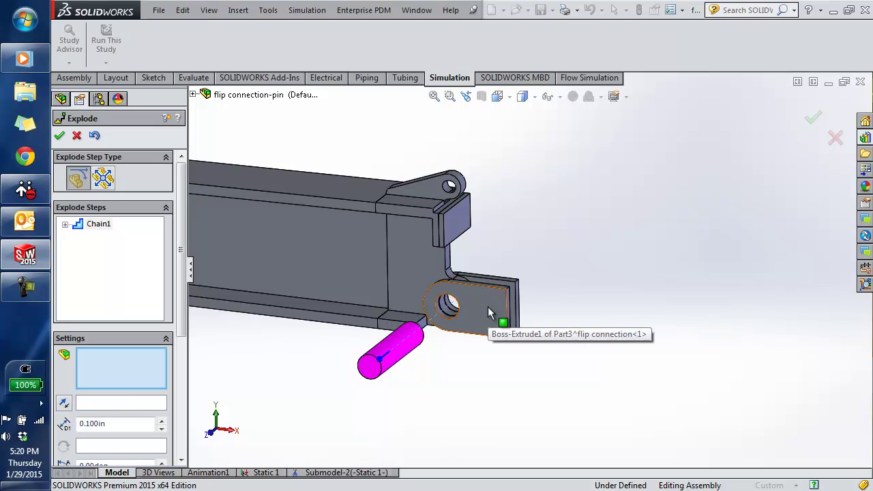
- Explode the two pin lugs away from opposite sides of the beam, accept the exploded view, and return to the submodel study
drag(449, 326, 383, 374)
click(519, 287)
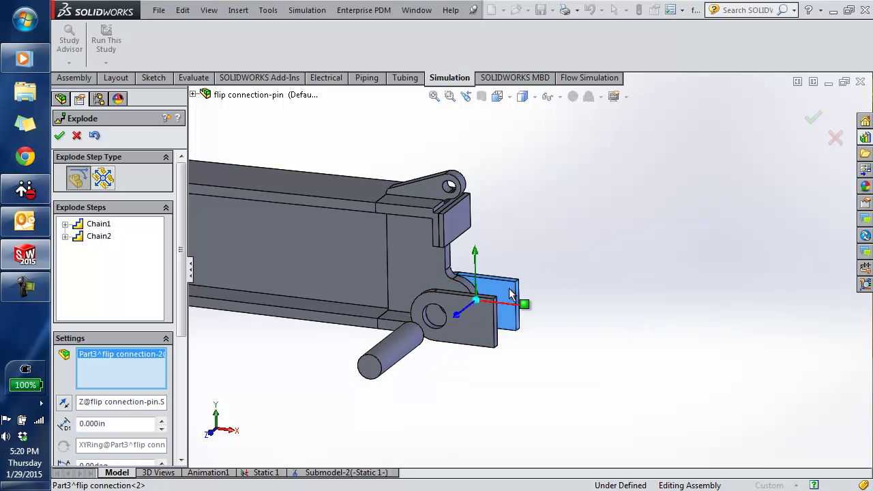
drag(458, 324, 616, 341)
middle_drag(578, 328, 614, 317)
click(813, 118)
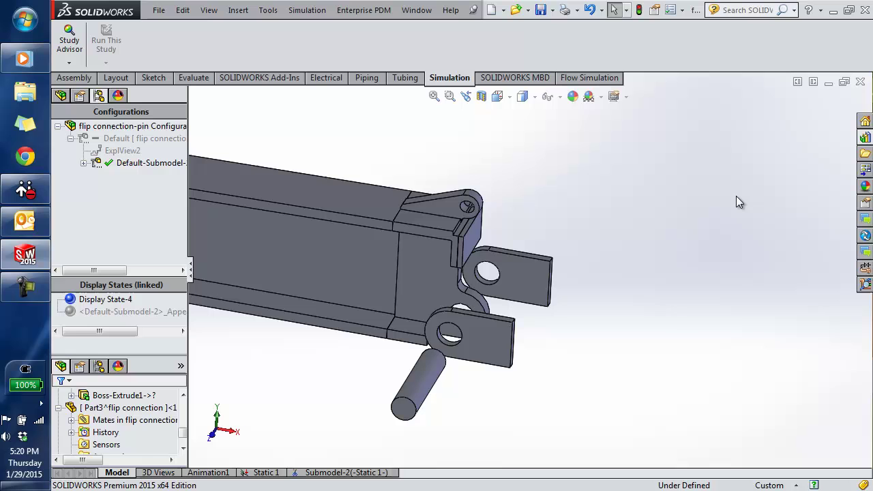
click(352, 474)
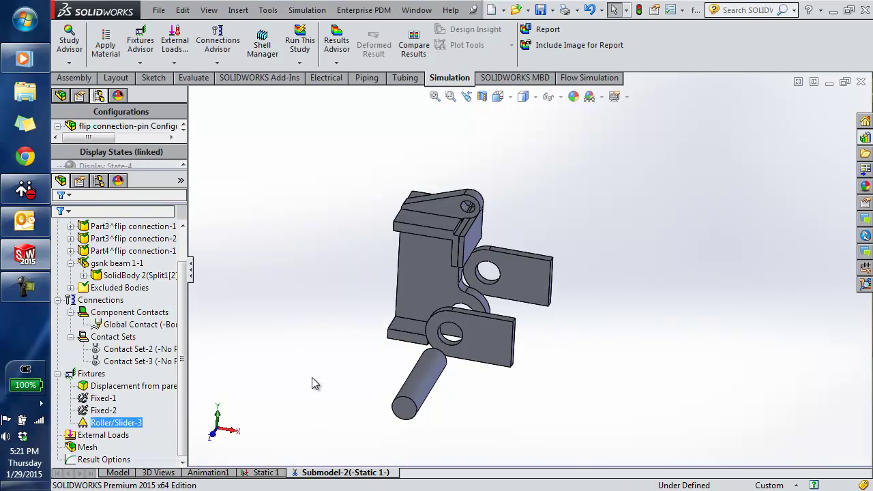
- Apply a mesh control to the hole faces of both lugs and the beam at the finest density, with 0.20628059 in element size
middle_drag(322, 368, 301, 381)
click(89, 447)
right_click(91, 450)
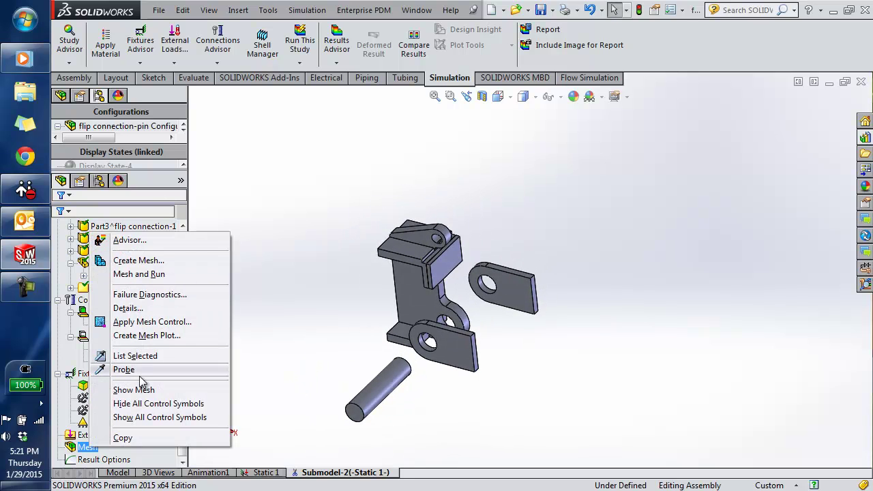
click(148, 322)
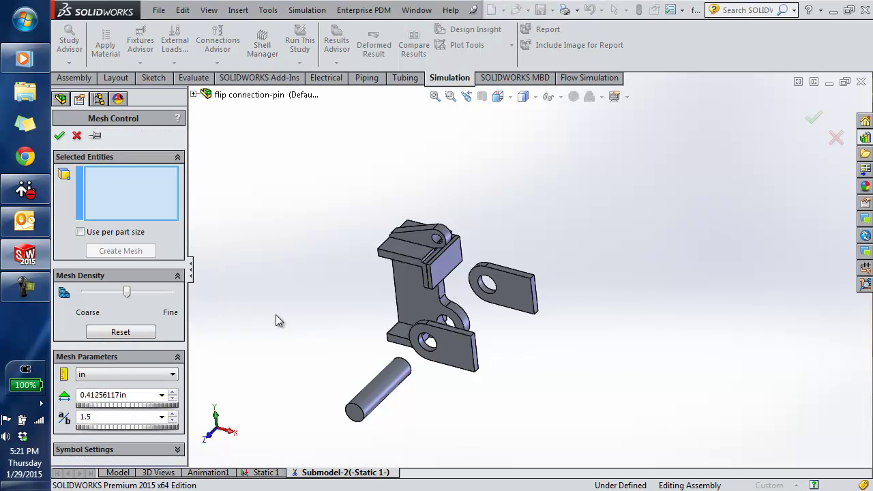
scroll(444, 316, down, 6)
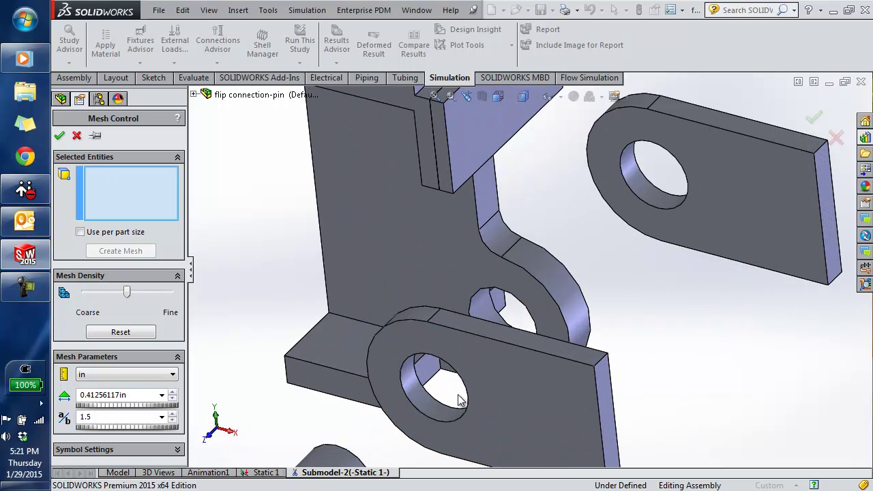
click(431, 407)
click(482, 307)
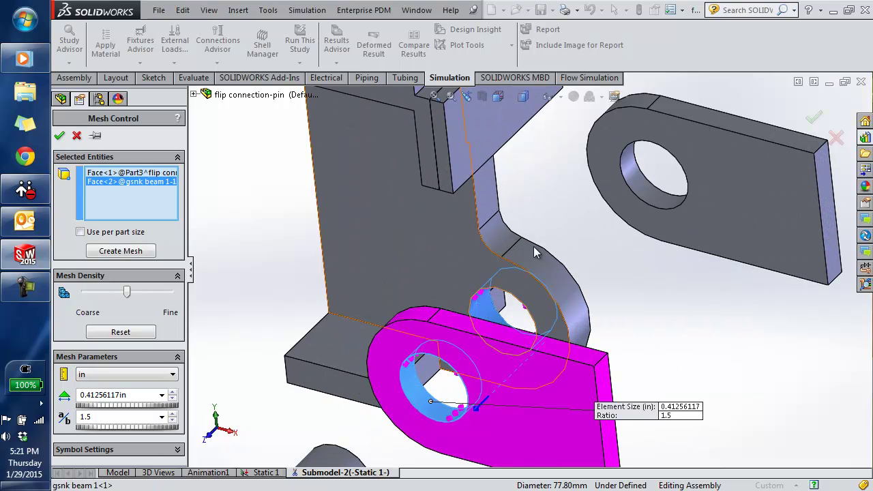
click(631, 175)
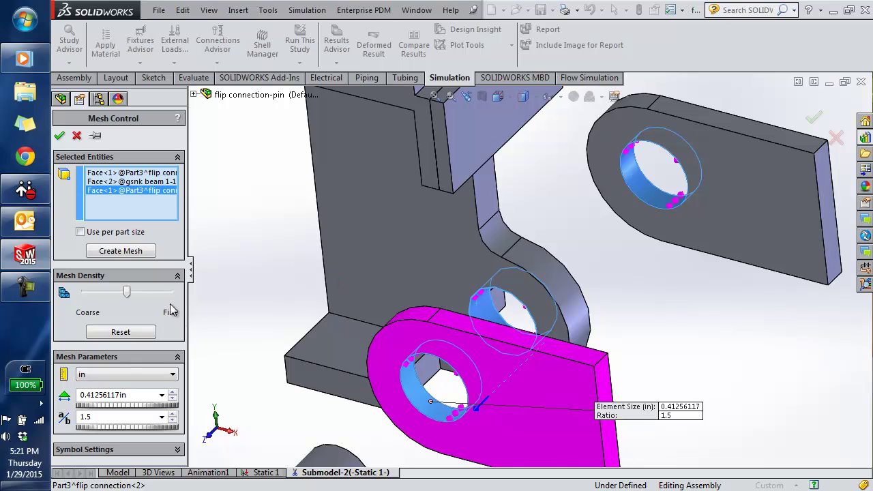
scroll(125, 301, down, 4)
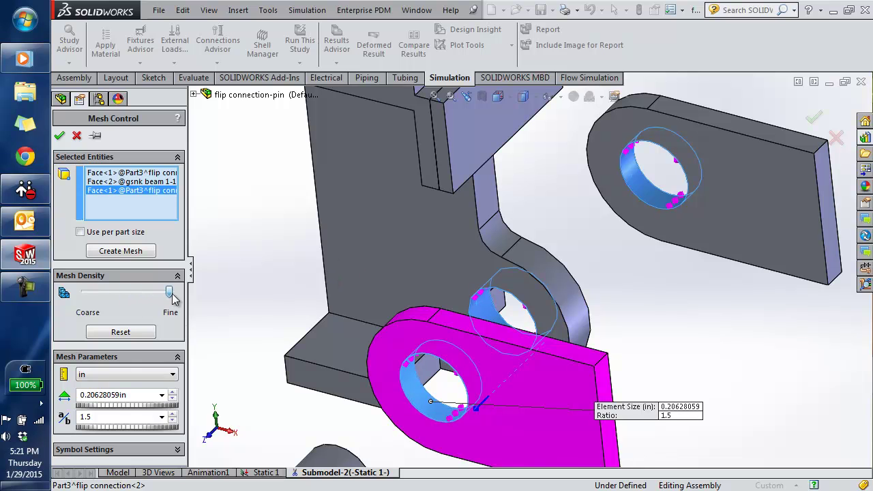
click(61, 136)
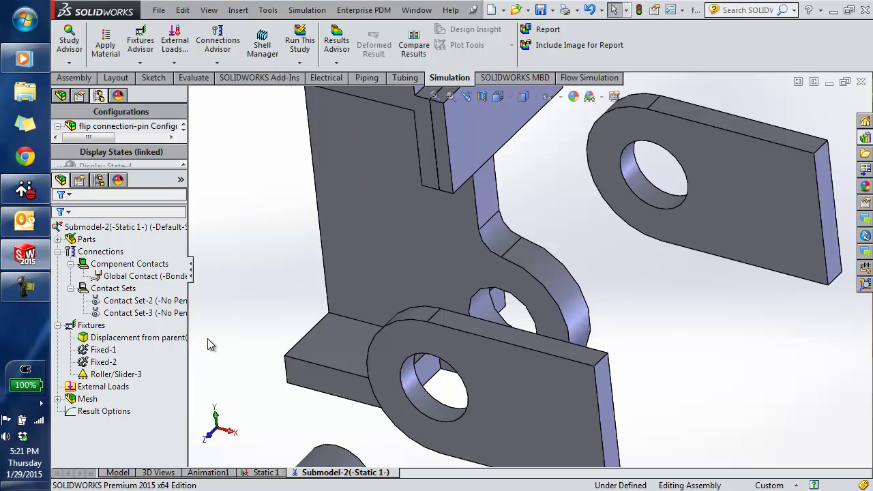
- Mesh the submodel at the default density and examine the refined mesh around the pin holes
right_click(87, 399)
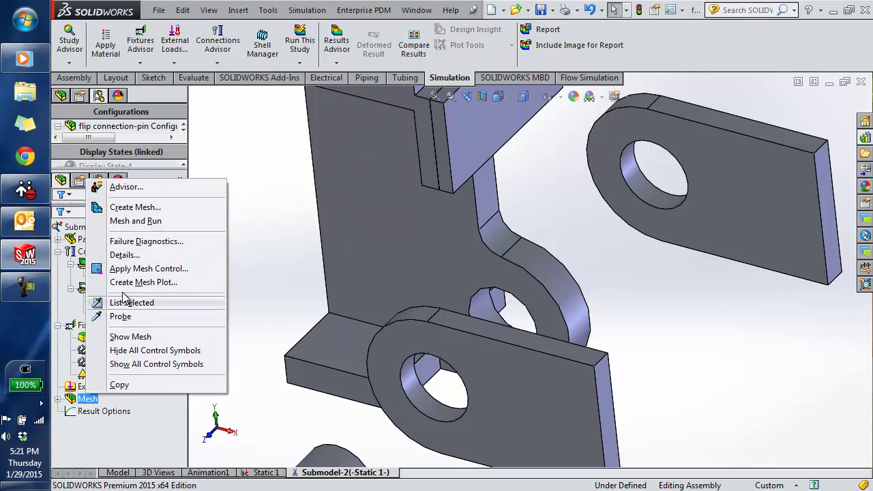
click(129, 207)
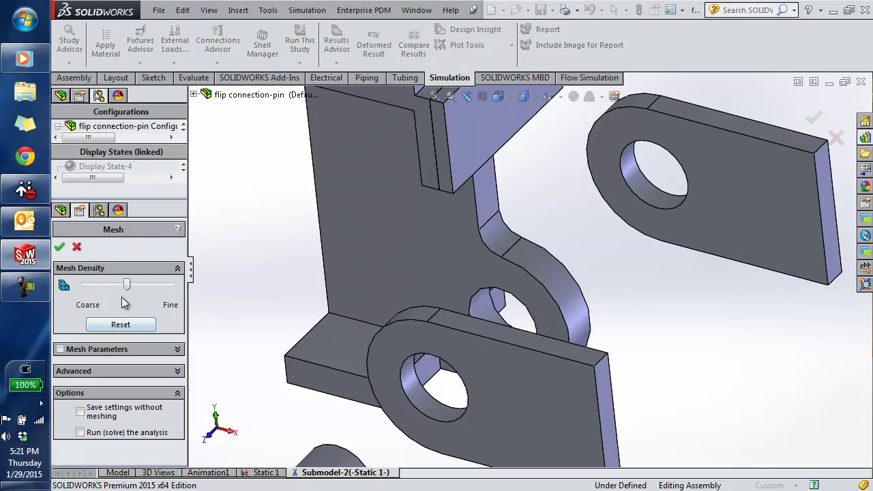
click(60, 247)
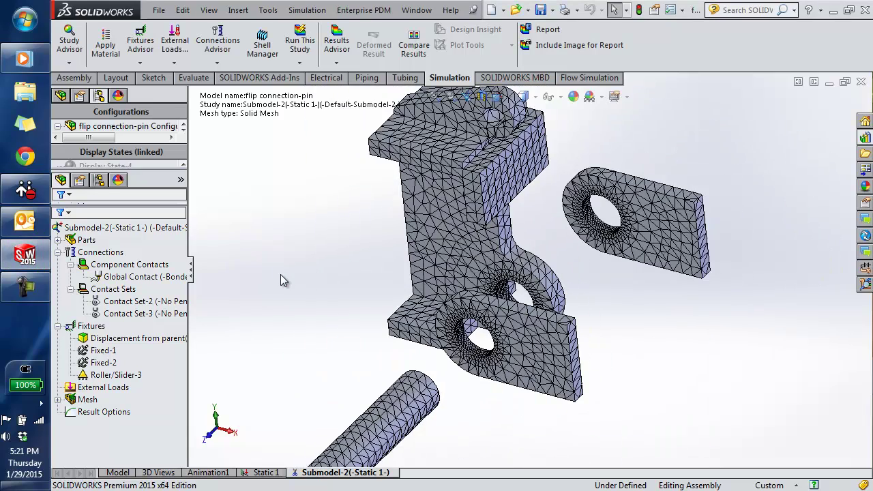
scroll(498, 378, down, 5)
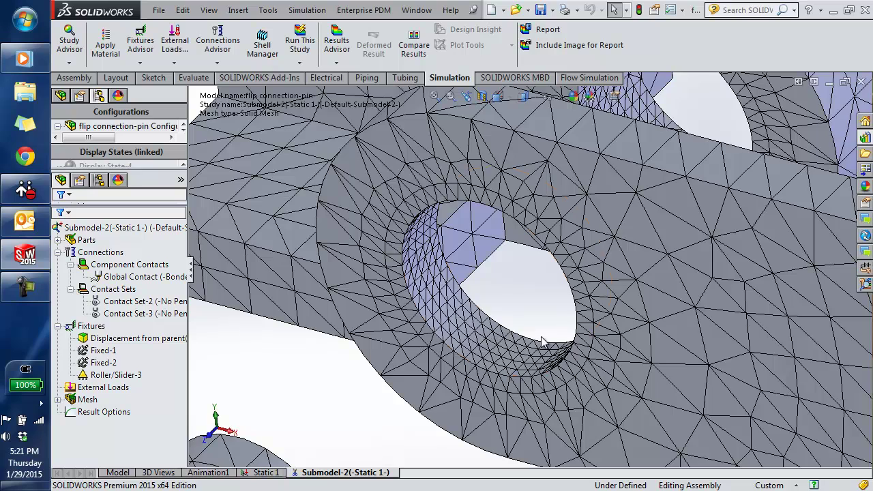
scroll(542, 343, up, 4)
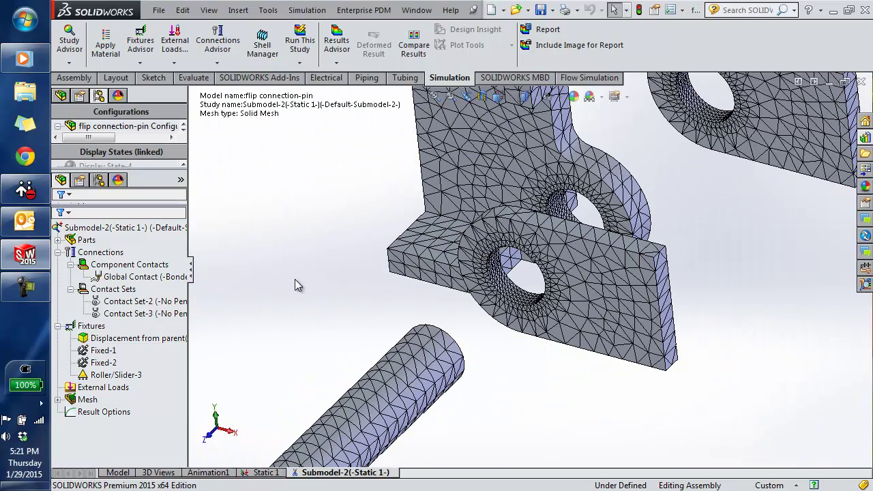
- Run the submodel study and display its von Mises stress plot, Stress1
right_click(112, 232)
click(142, 236)
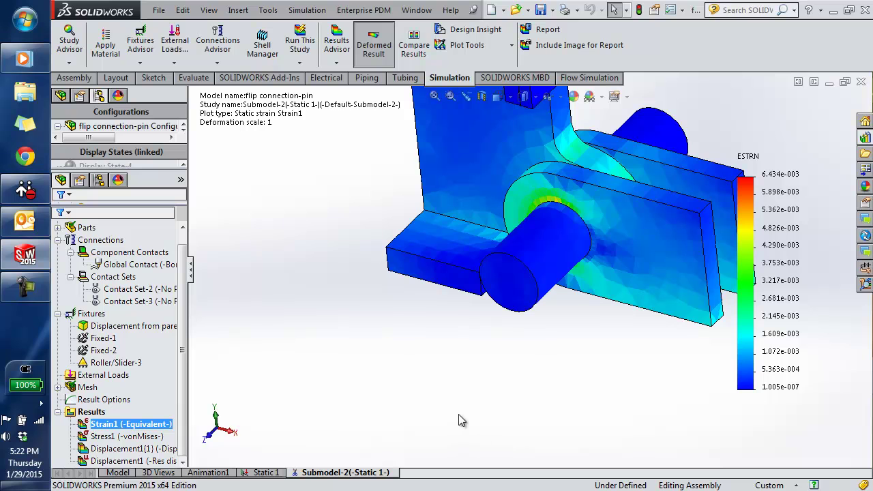
ctrl+click(112, 438)
double_click(112, 437)
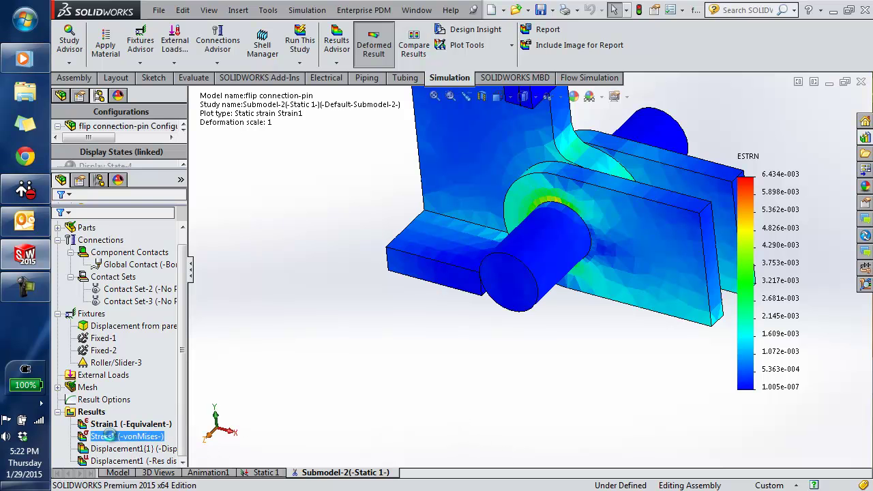
- Examine the von Mises stress distribution and maximum location around the beam's pin hole and the adjacent lug hole
scroll(570, 415, up, 5)
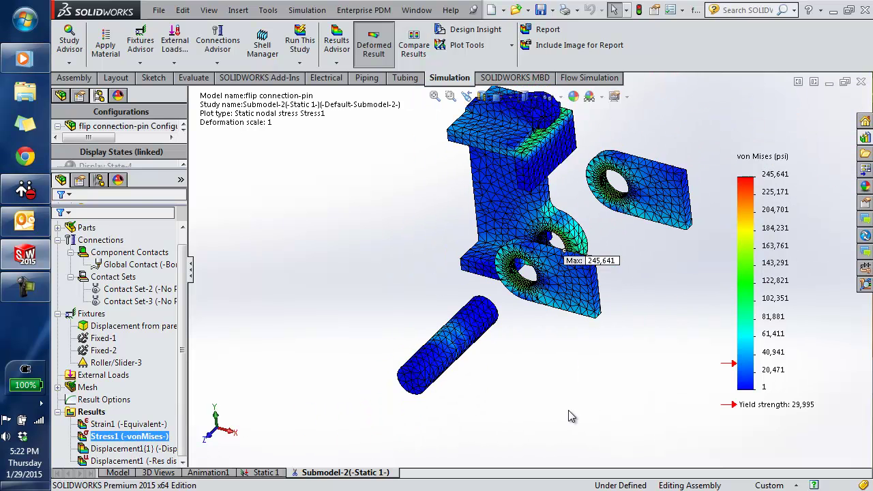
middle_drag(577, 373, 569, 383)
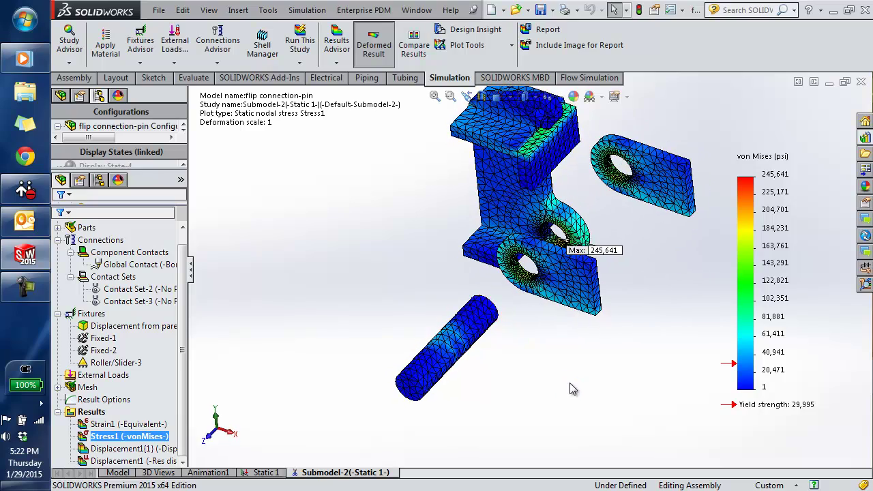
scroll(621, 286, down, 3)
scroll(580, 202, up, 2)
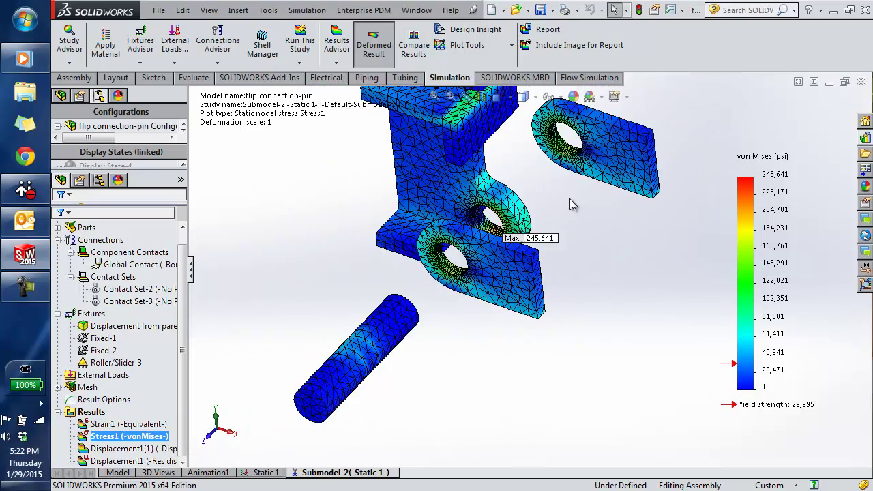
scroll(571, 200, down, 5)
middle_drag(513, 275, 555, 298)
scroll(399, 292, down, 4)
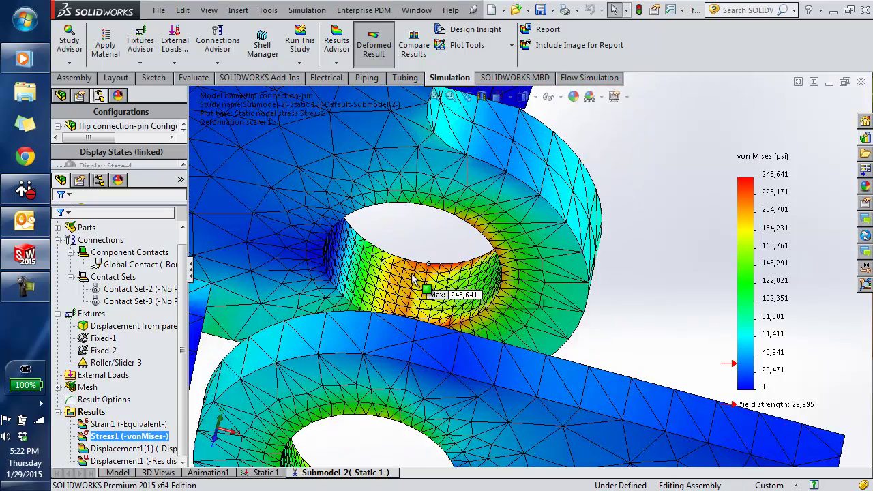
scroll(688, 347, up, 4)
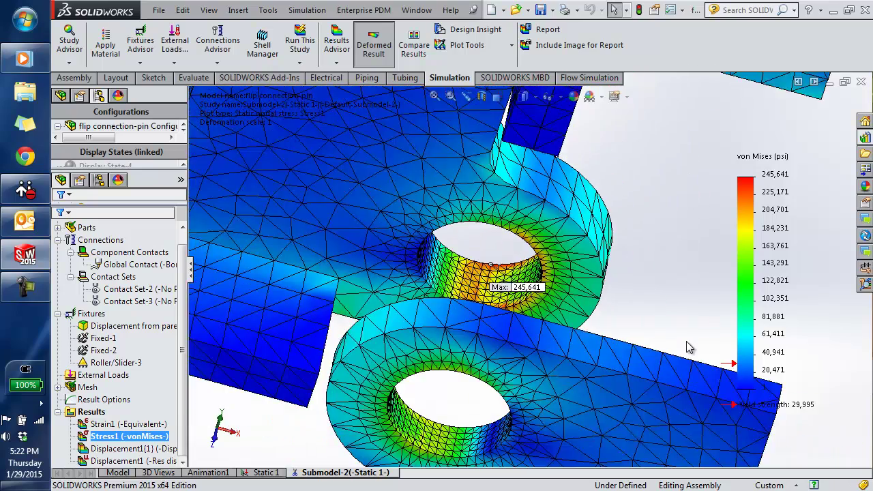
middle_drag(684, 340, 663, 328)
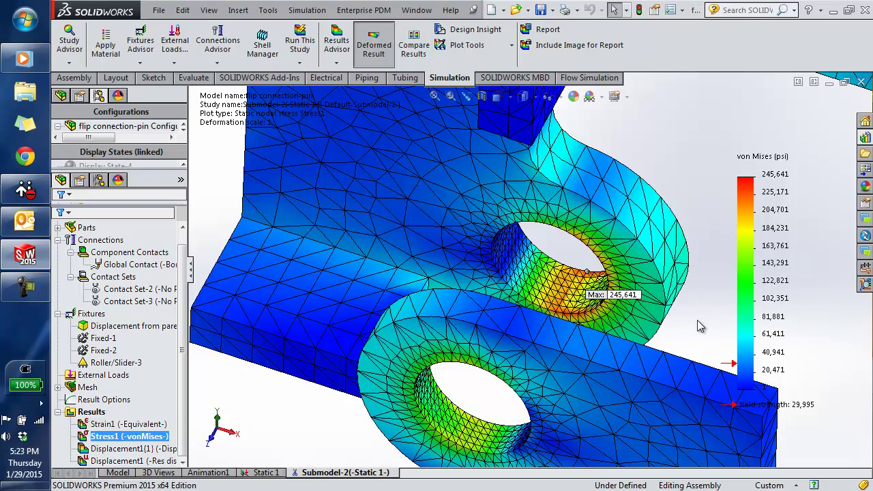
- Review the von Mises stress plot across the whole exploded submodel, including the plate, pin and both lugs
scroll(699, 326, up, 5)
middle_drag(699, 328, 670, 288)
scroll(670, 288, up, 4)
scroll(491, 262, down, 4)
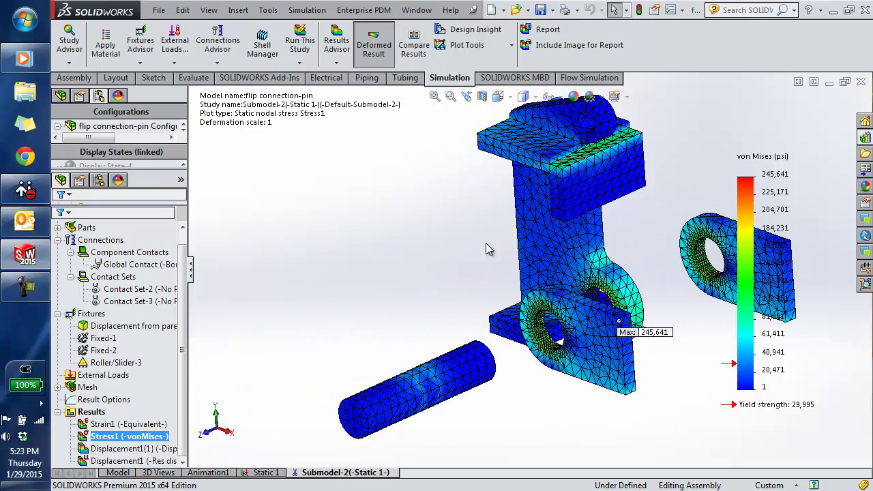
scroll(478, 290, down, 3)
scroll(461, 289, up, 5)
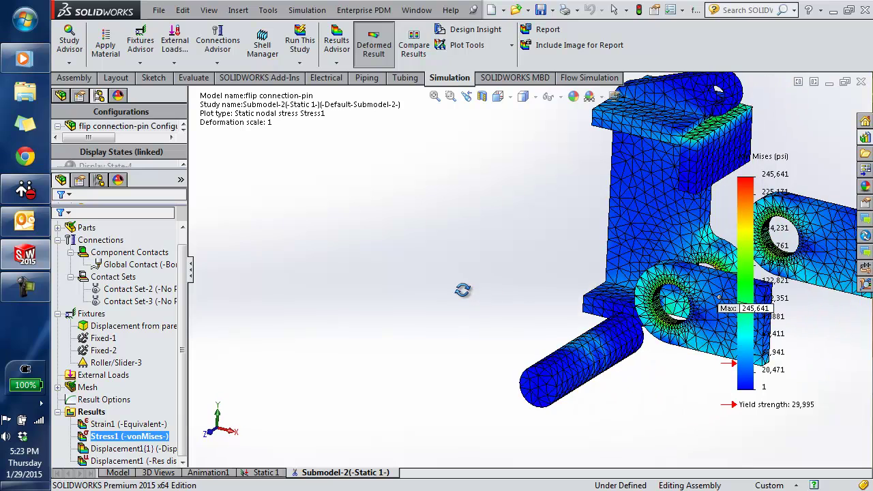
scroll(605, 280, up, 3)
scroll(622, 302, down, 2)
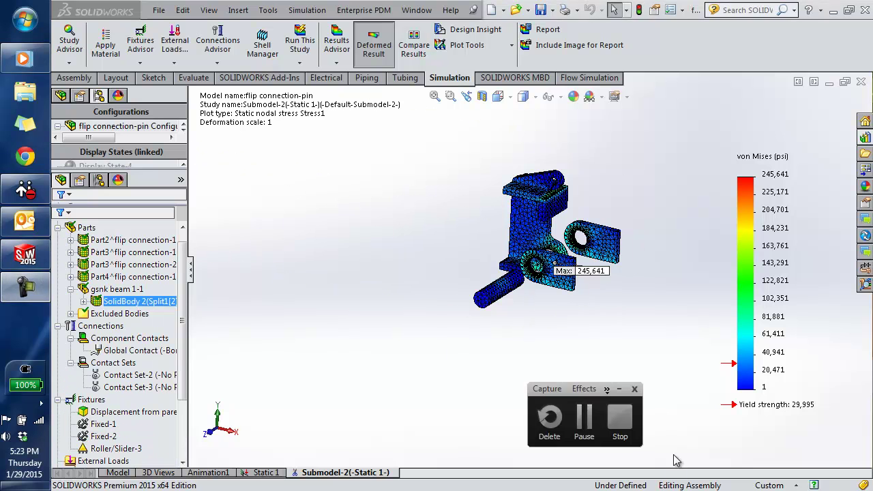
click(625, 427)
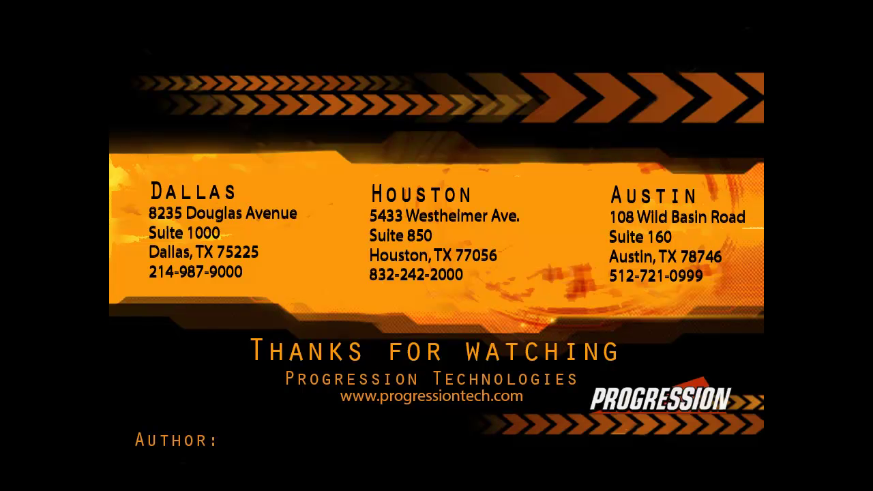